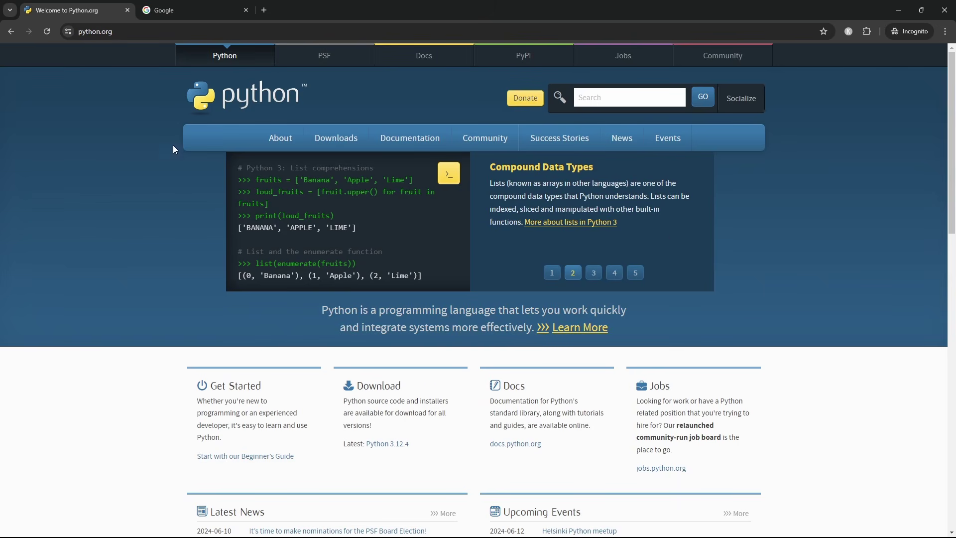
- Search Google for "python" to locate the official site, and return to the python.org home page
{"action": "left_click", "coordinate": [134, 29]}
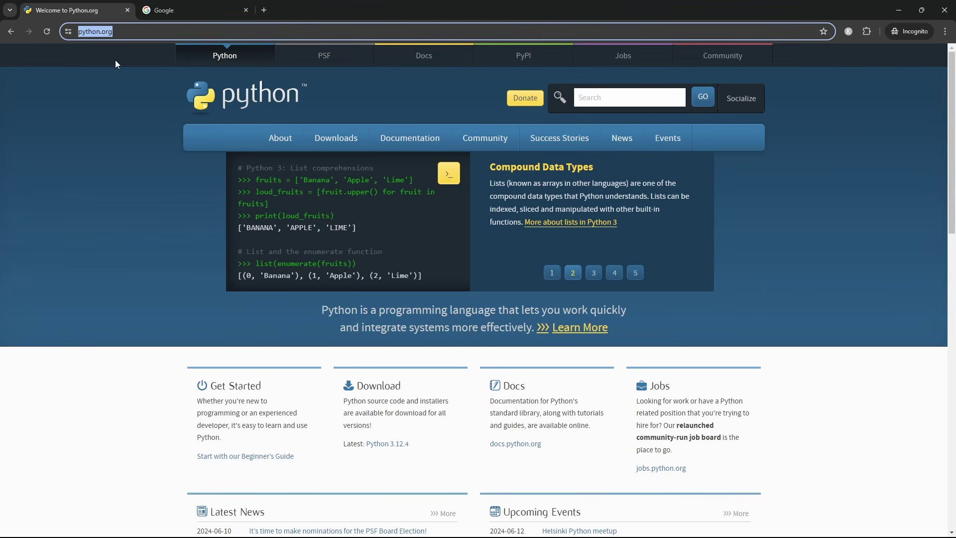
{"action": "left_click", "coordinate": [132, 165]}
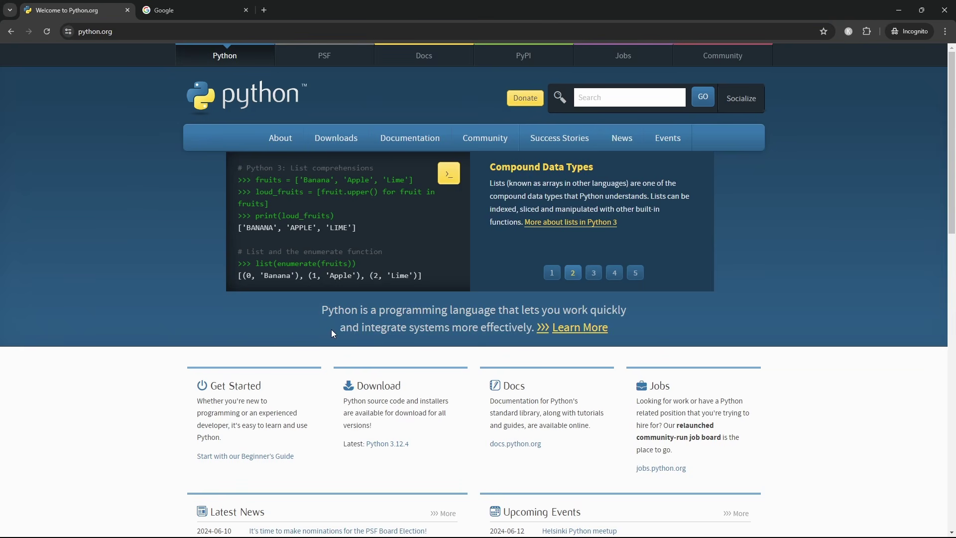
{"action": "left_click", "coordinate": [181, 12]}
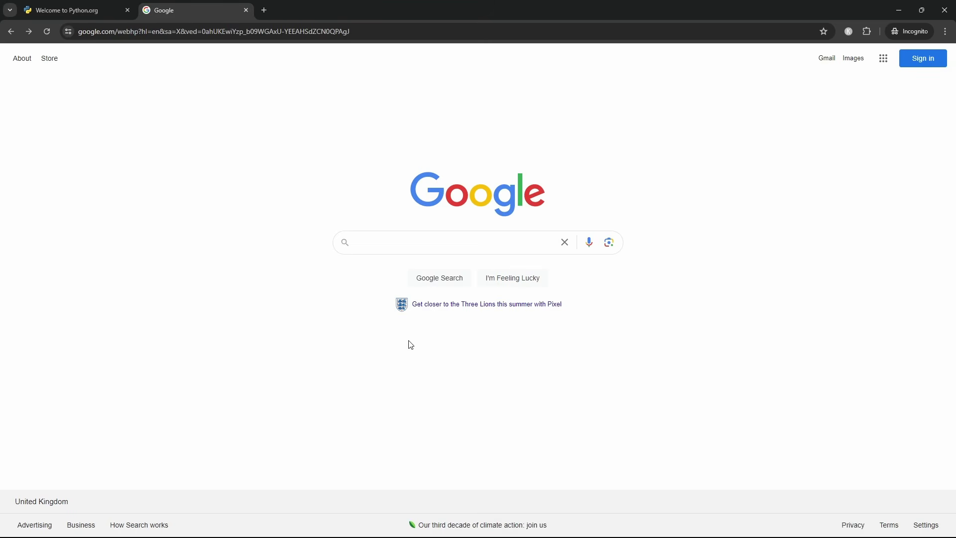
{"action": "left_click", "coordinate": [408, 247]}
{"action": "type", "text": "python"}
{"action": "key", "text": "Return"}
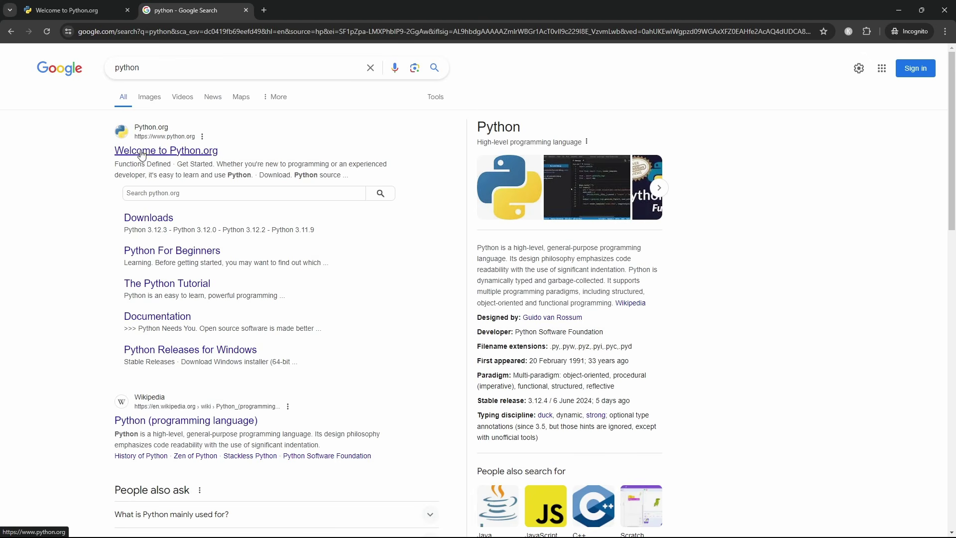
{"action": "left_click", "coordinate": [75, 9]}
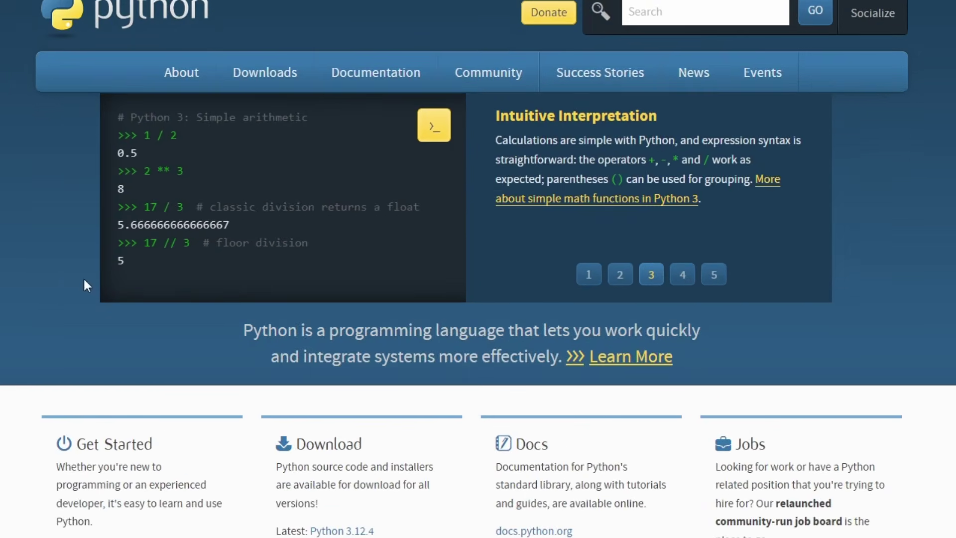
- View the full list of Python downloads in a separate tab, browse the older releases, and close that tab
{"action": "mouse_move", "coordinate": [327, 143]}
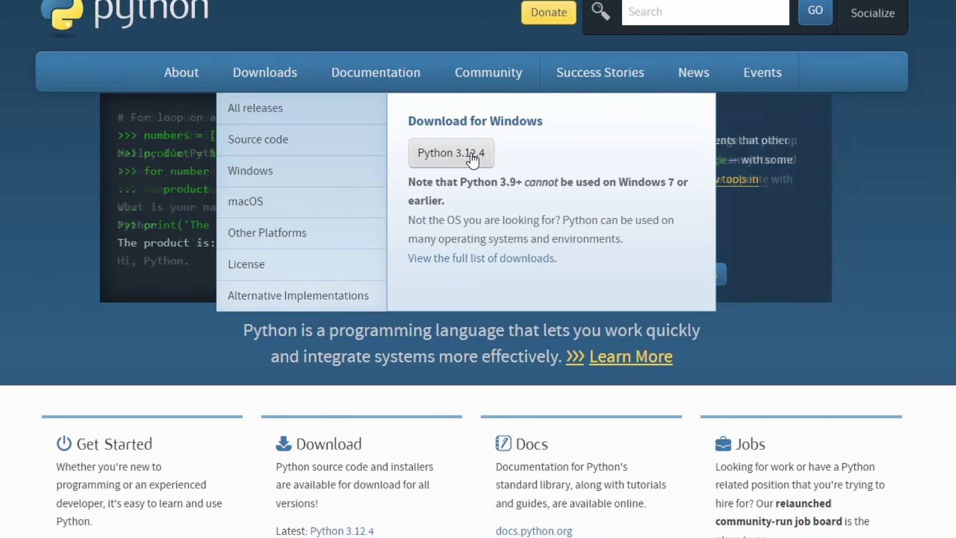
{"action": "right_click", "coordinate": [462, 262]}
{"action": "left_click", "coordinate": [483, 274]}
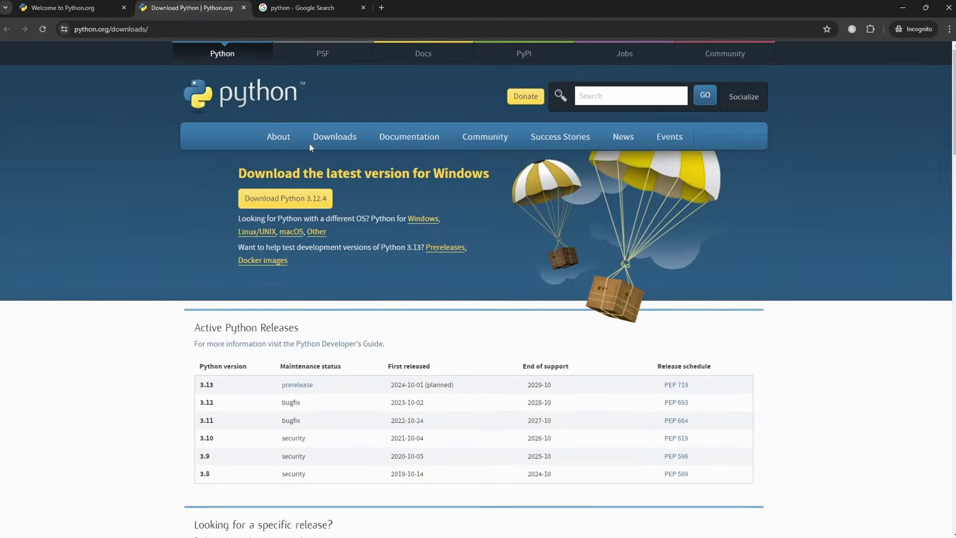
{"action": "scroll", "coordinate": [207, 273], "scroll_direction": "down", "scroll_amount": 8}
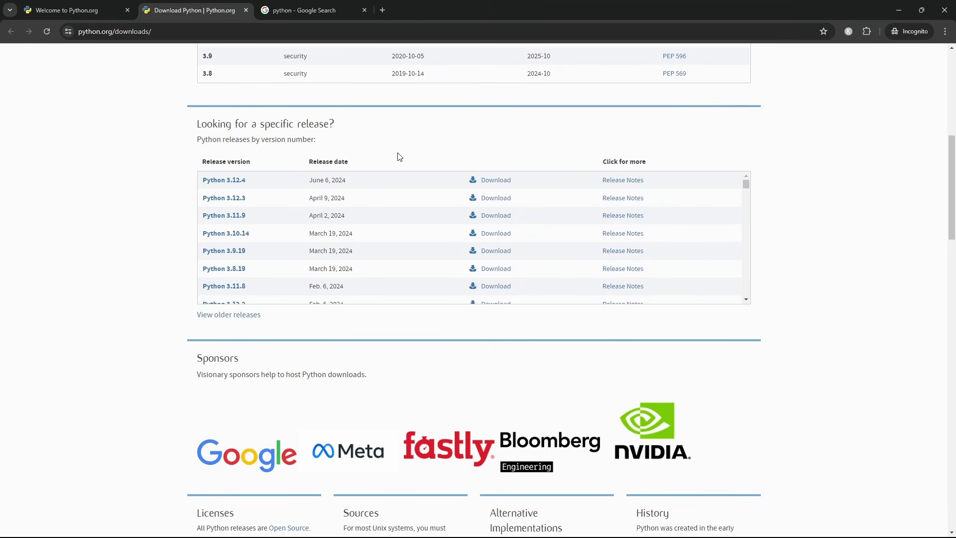
{"action": "left_click_drag", "start_coordinate": [746, 183], "coordinate": [736, 209]}
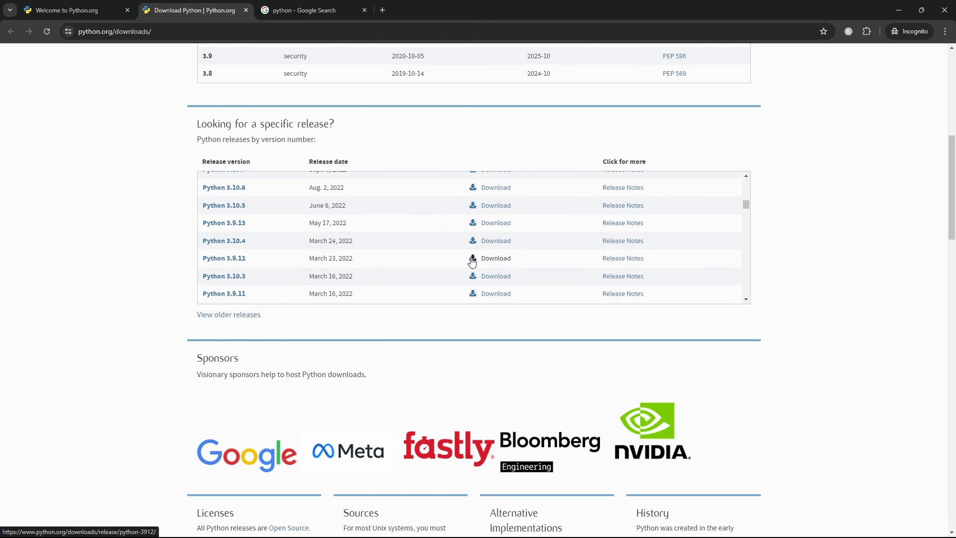
{"action": "left_click", "coordinate": [246, 10]}
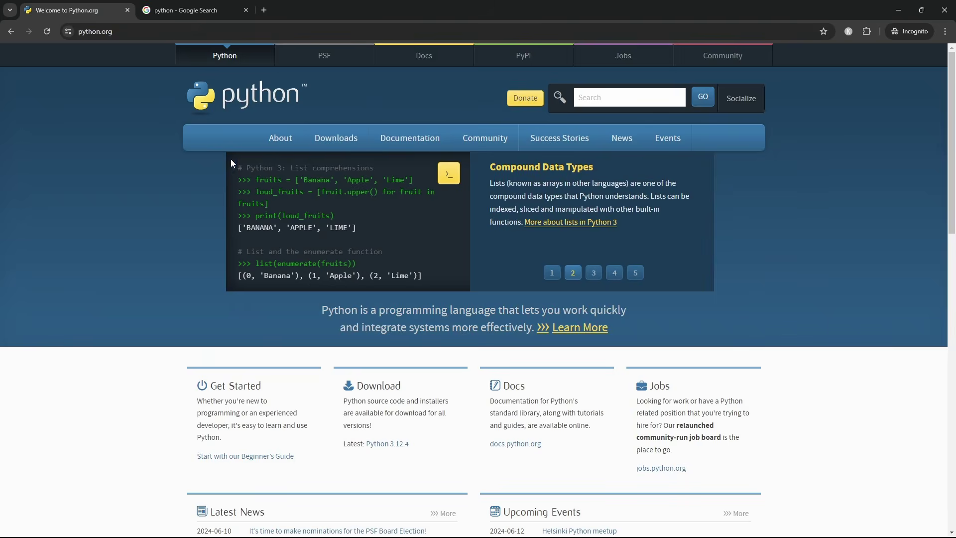
- Download the Python 3.12.4 installer for Windows from python.org
{"action": "mouse_move", "coordinate": [342, 143]}
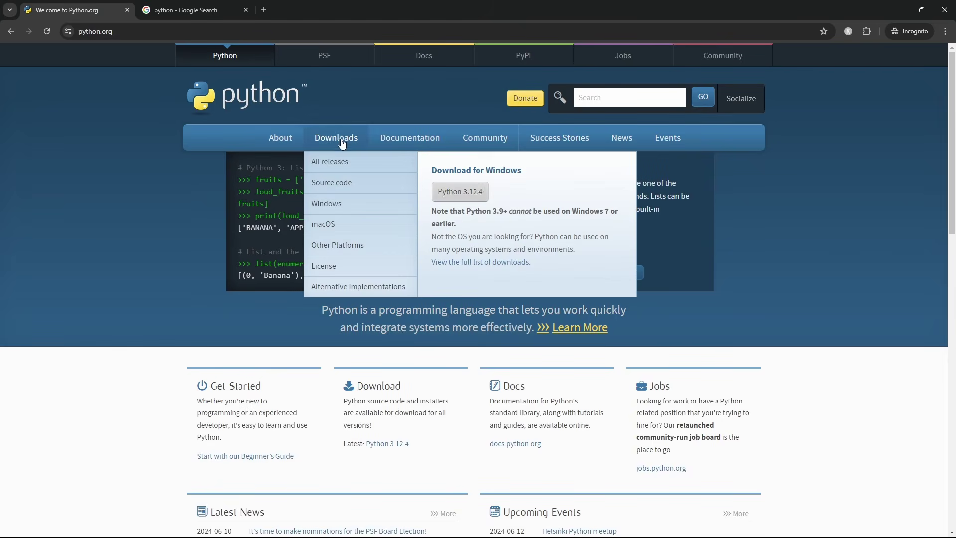
{"action": "left_click", "coordinate": [467, 195]}
{"action": "left_click", "coordinate": [394, 253]}
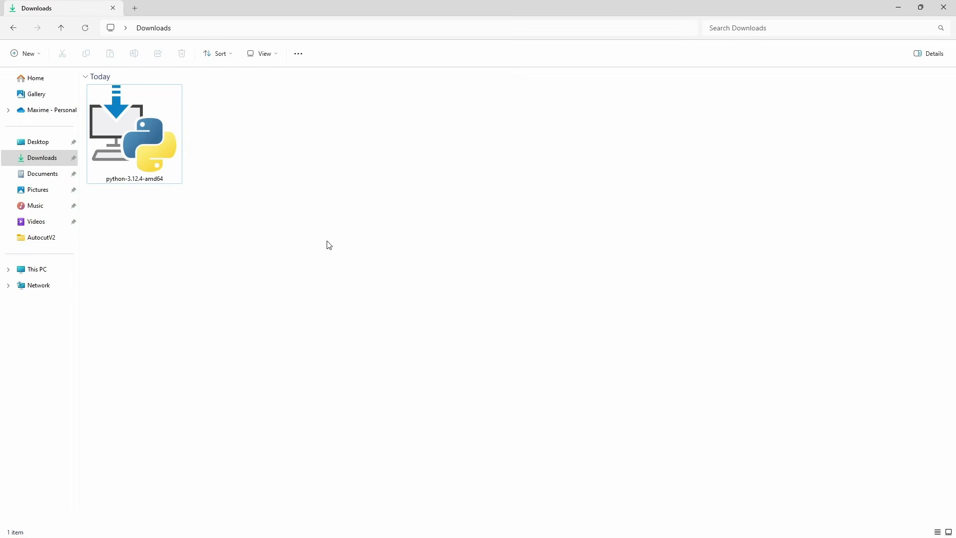
- Run the python-3.12.4-amd64 installer with default settings and python.exe added to PATH, and close the setup when it finishes
{"action": "double_click", "coordinate": [123, 142]}
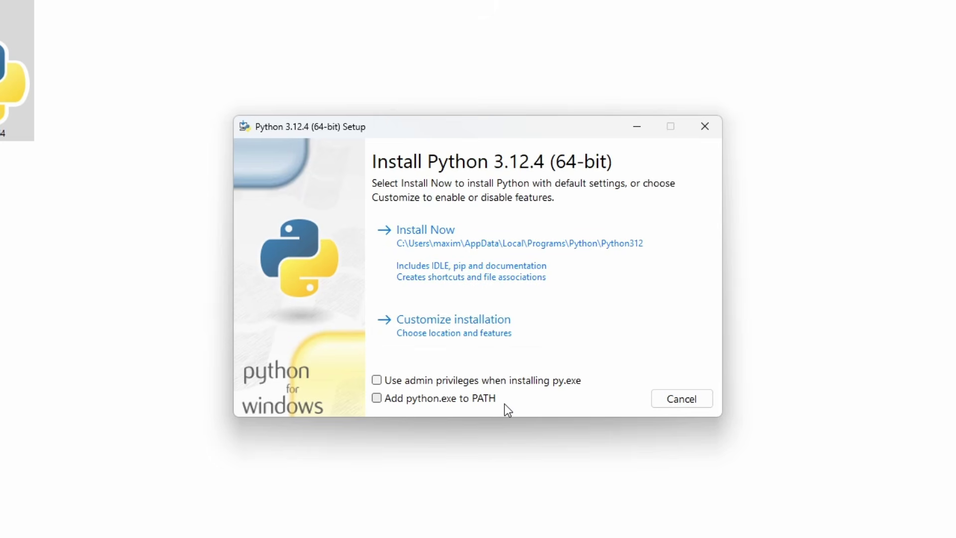
{"action": "left_click", "coordinate": [378, 398]}
{"action": "left_click", "coordinate": [471, 249]}
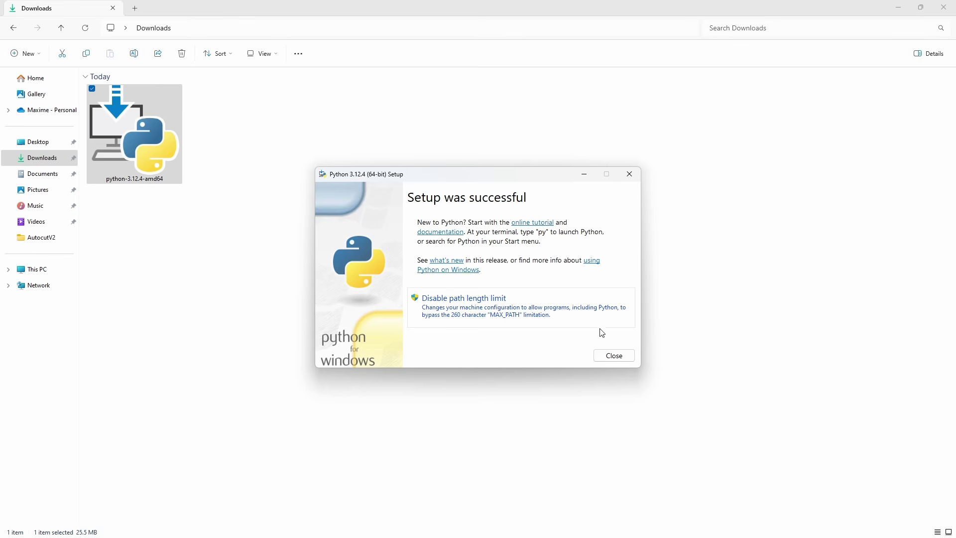
{"action": "left_click", "coordinate": [617, 355]}
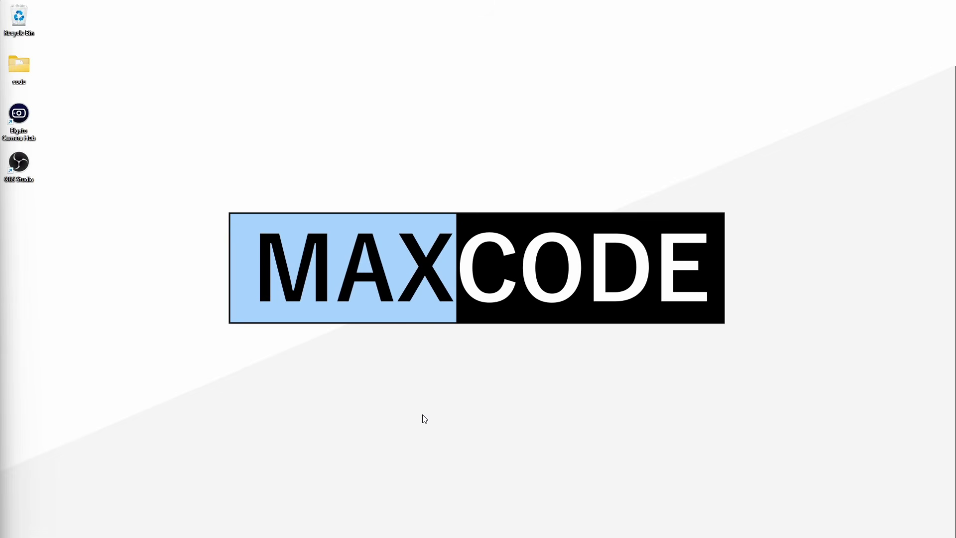
- Search Windows for "python" and launch IDLE (Python 3.12 64-bit)
{"action": "mouse_move", "coordinate": [398, 531]}
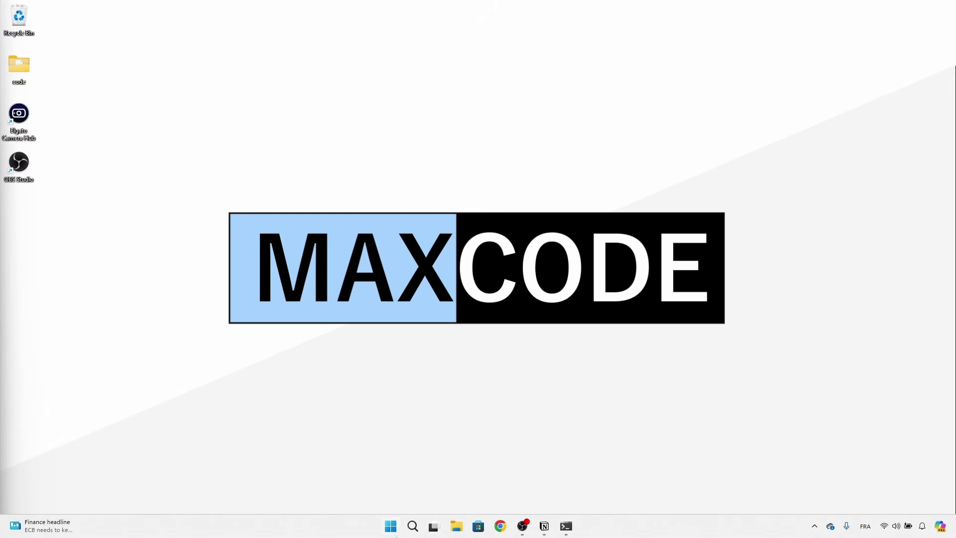
{"action": "left_click", "coordinate": [413, 528]}
{"action": "type", "text": "python"}
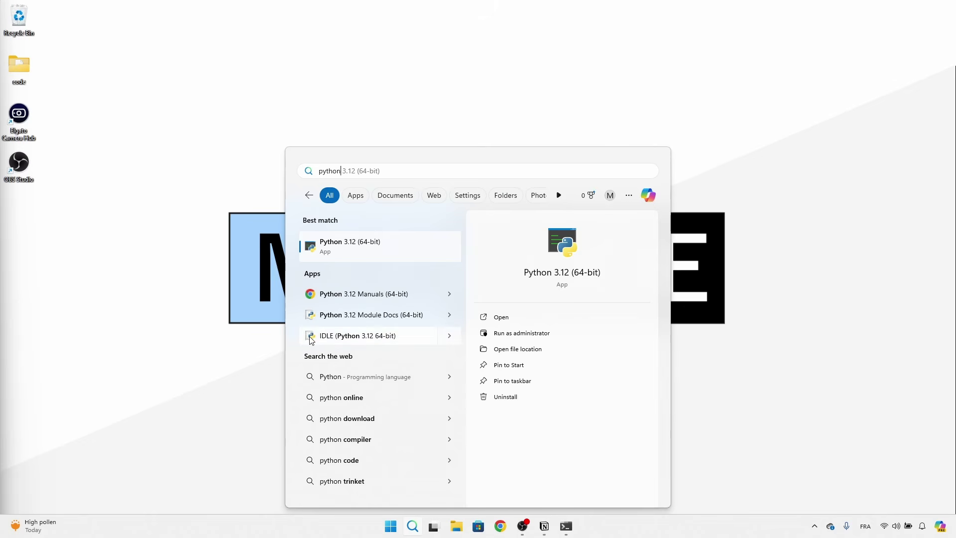
{"action": "left_click", "coordinate": [351, 340]}
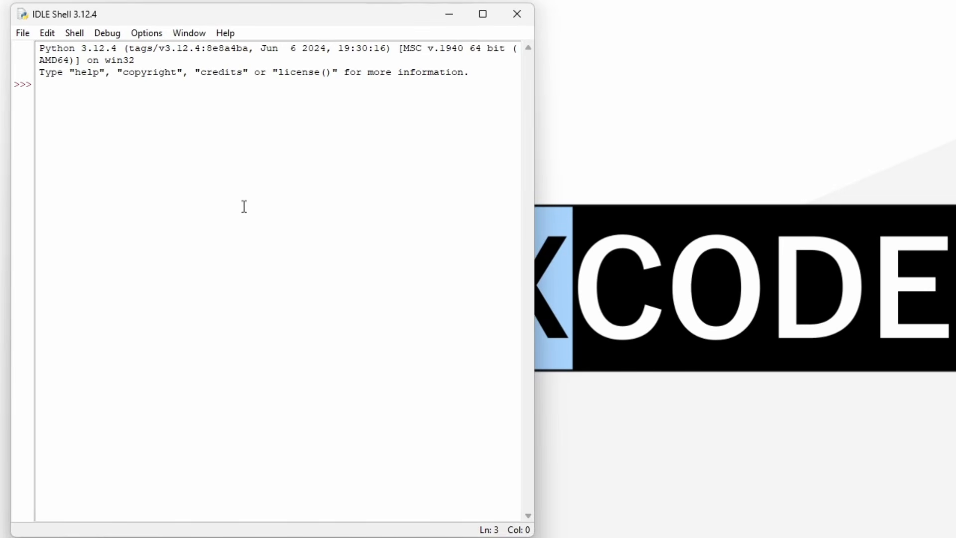
- Run print("Hello world") in the IDLE shell and check its output line
{"action": "type", "text": "pr"}
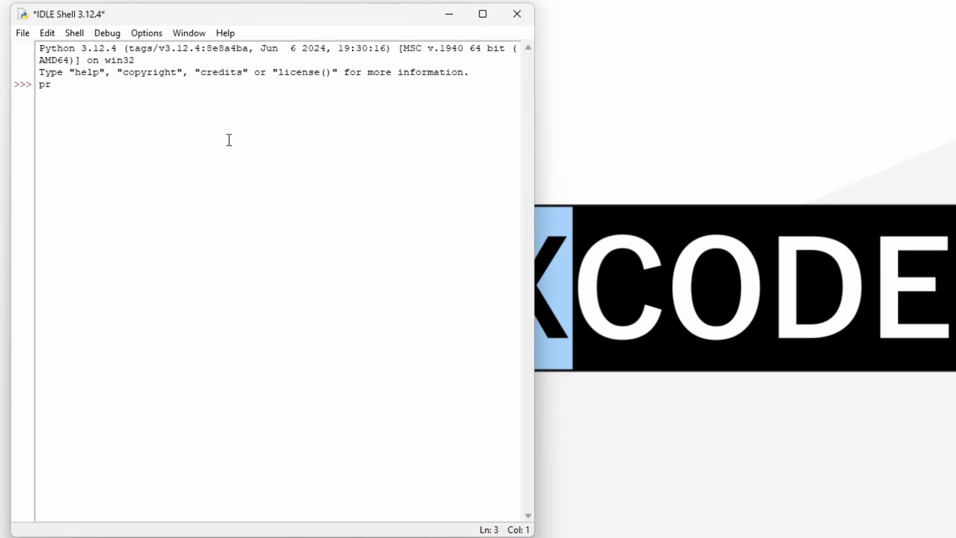
{"action": "type", "text": "int("}
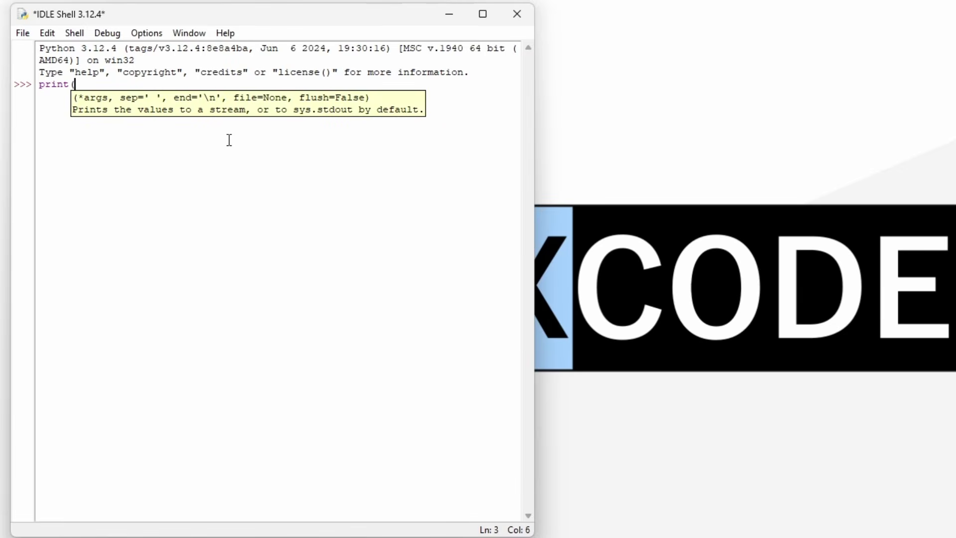
{"action": "type", "text": "\"Hello "}
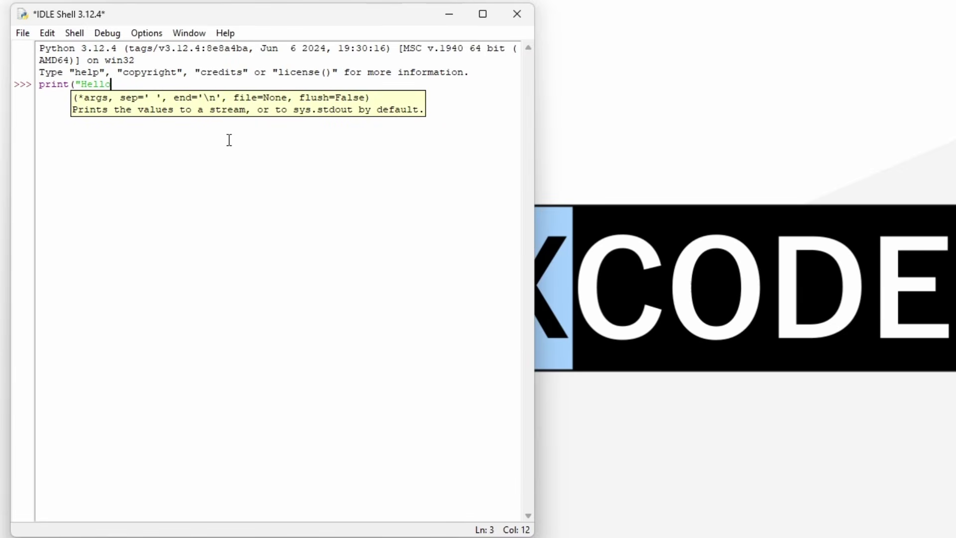
{"action": "type", "text": "world\")"}
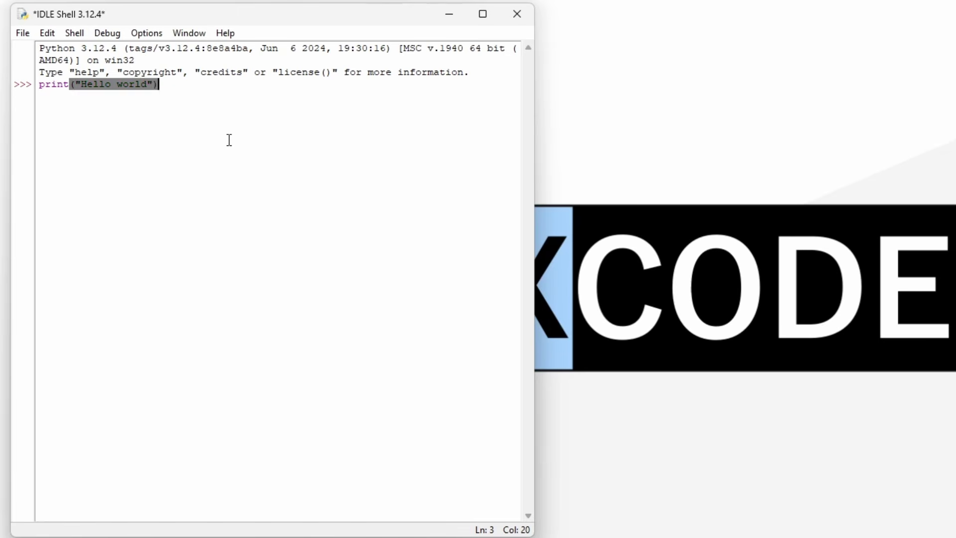
{"action": "key", "text": "Return"}
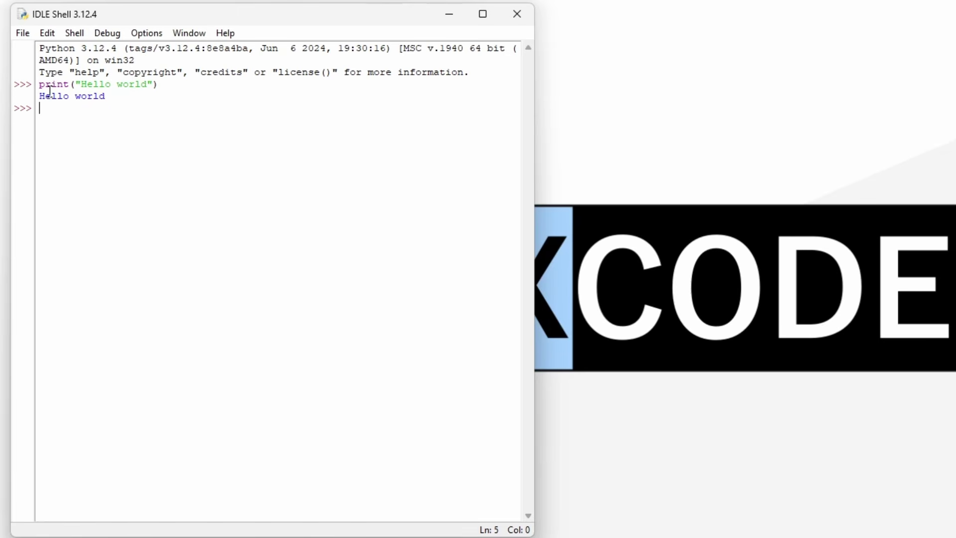
{"action": "left_click_drag", "start_coordinate": [38, 92], "coordinate": [124, 96]}
{"action": "left_click", "coordinate": [148, 132]}
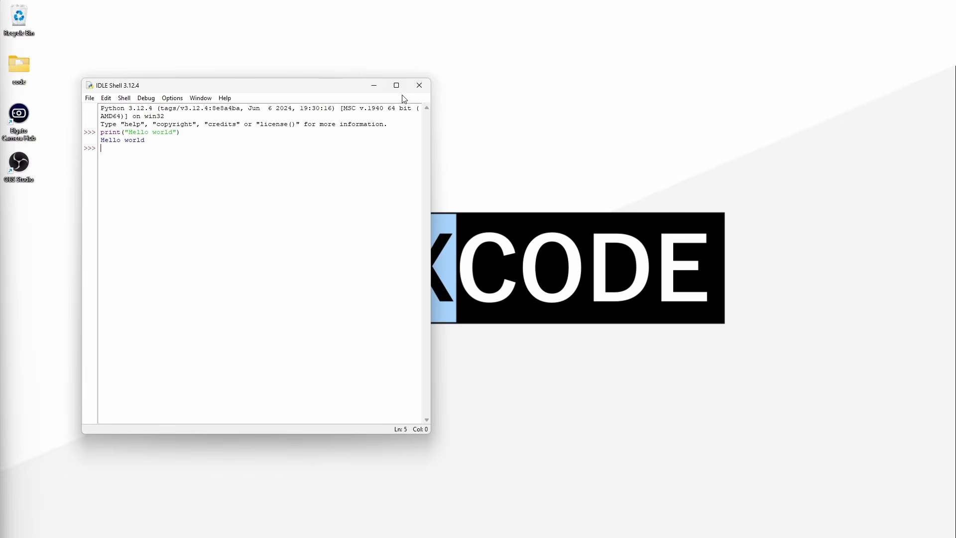
- Search Windows for "python" and launch the Python 3.12 (64-bit) console
{"action": "mouse_move", "coordinate": [359, 537]}
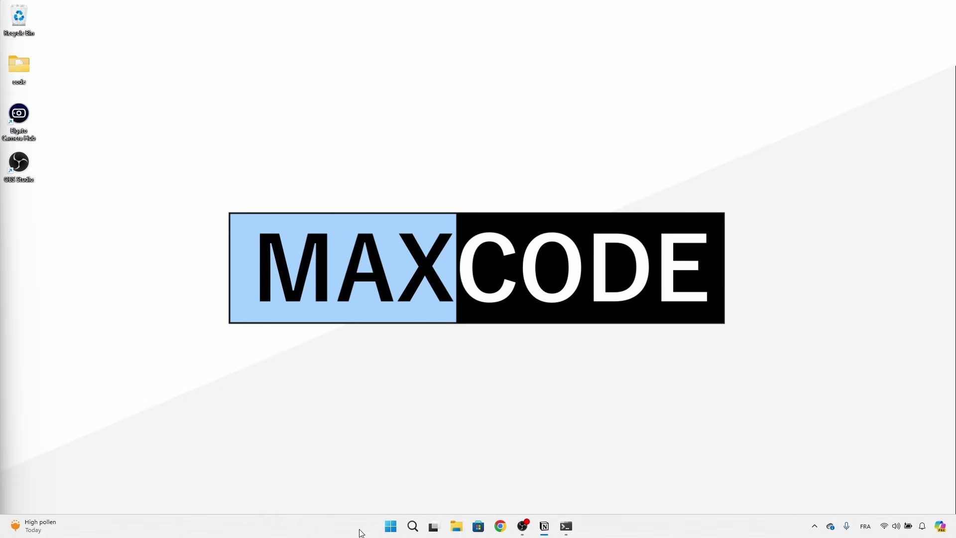
{"action": "left_click", "coordinate": [417, 530]}
{"action": "type", "text": "python"}
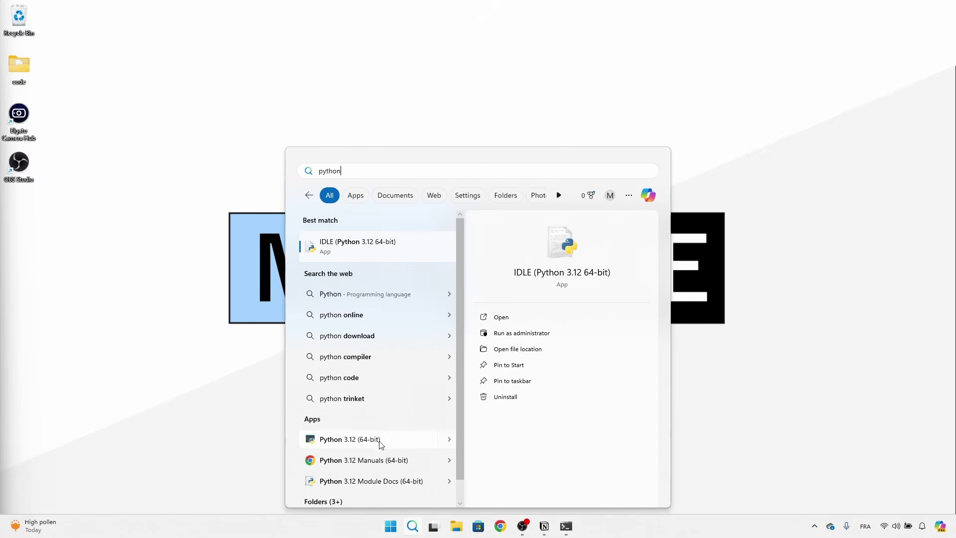
{"action": "left_click", "coordinate": [338, 442]}
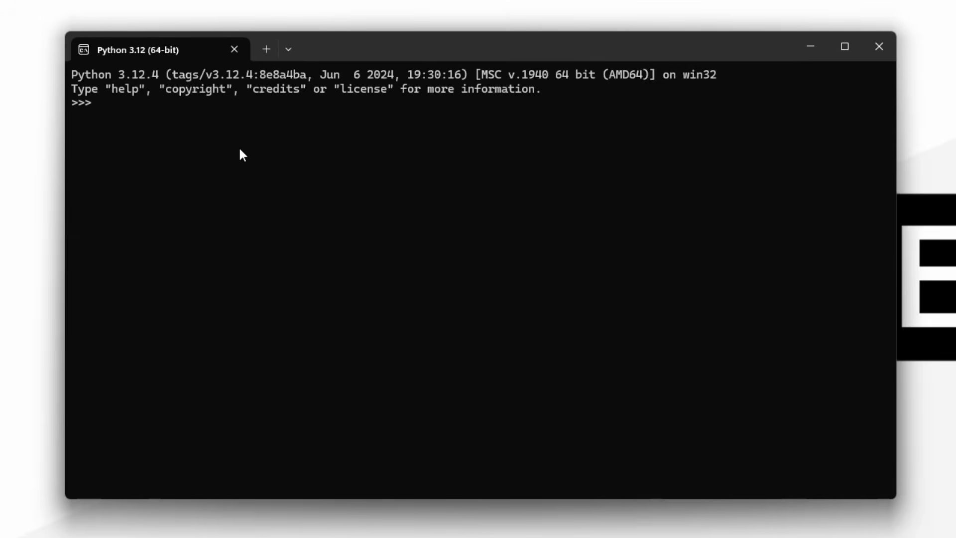
- Run print("Hello World") in the Python console, check its output line, and close the console window
{"action": "type", "text": "print(\"Hello World"}
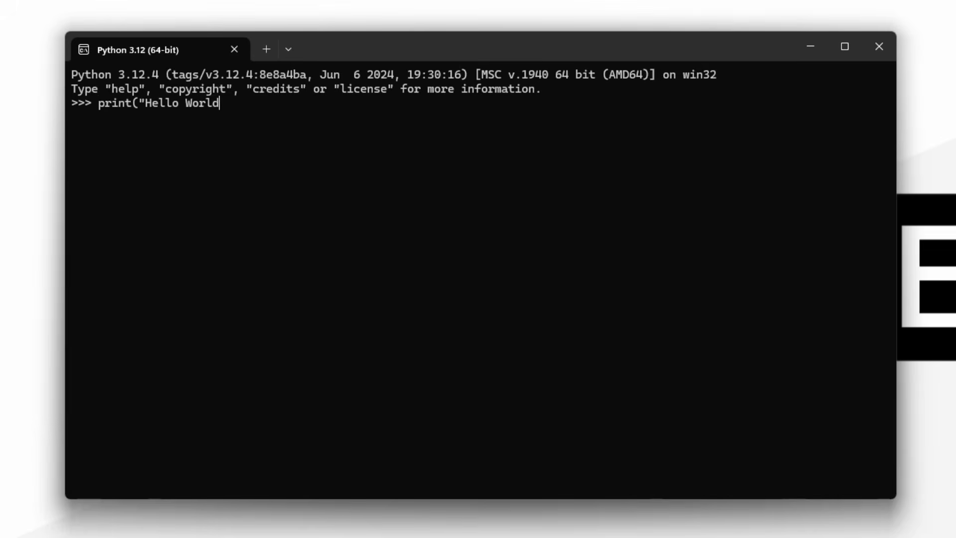
{"action": "type", "text": "\")"}
{"action": "key", "text": "Return"}
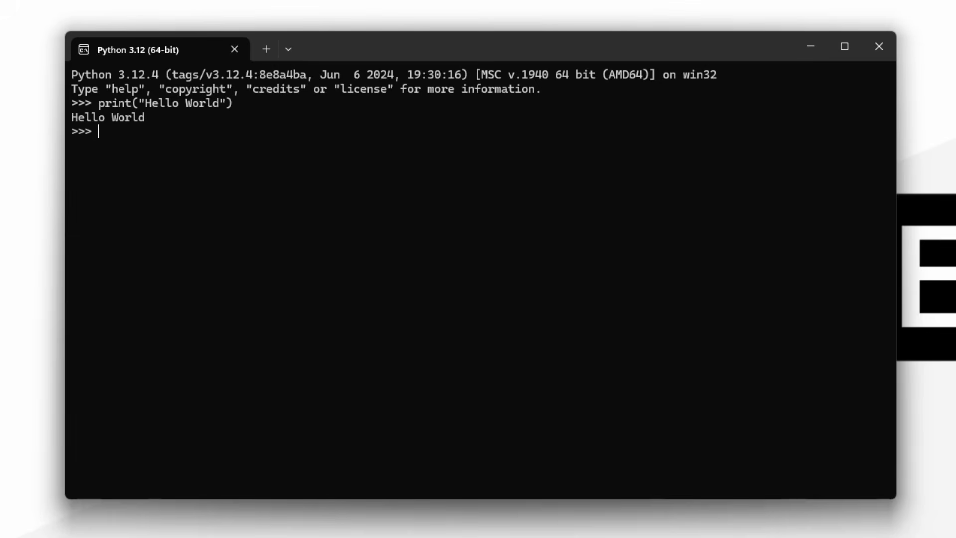
{"action": "left_click_drag", "start_coordinate": [70, 118], "coordinate": [186, 117]}
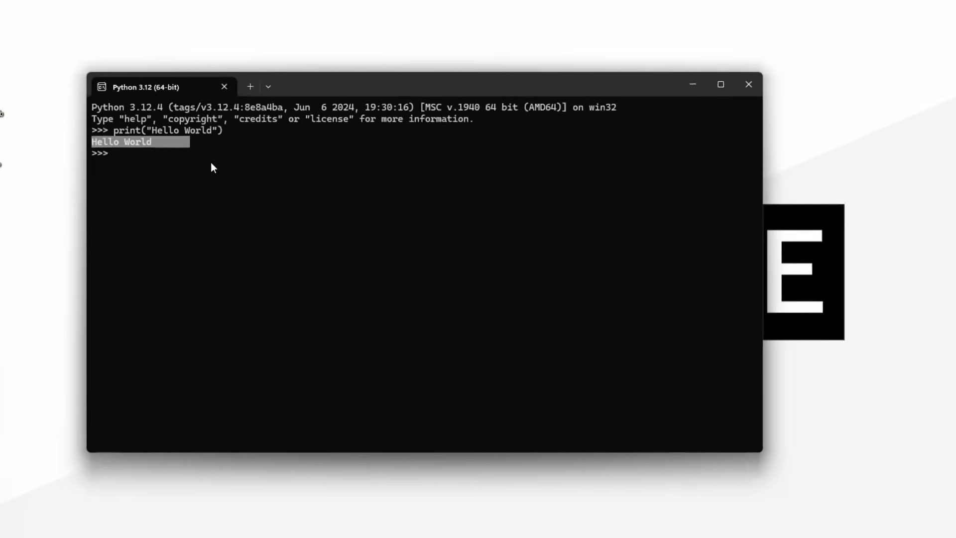
{"action": "left_click", "coordinate": [213, 167]}
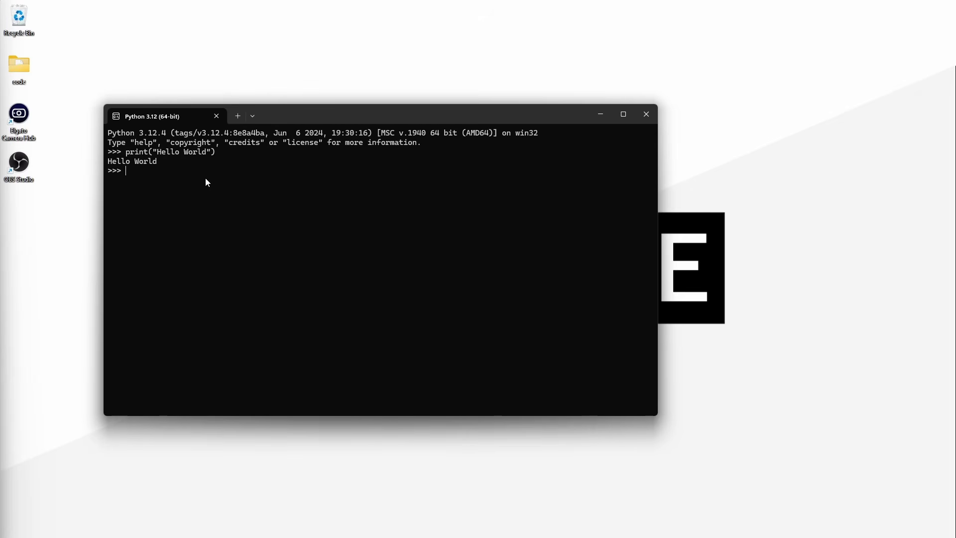
{"action": "left_click", "coordinate": [646, 114]}
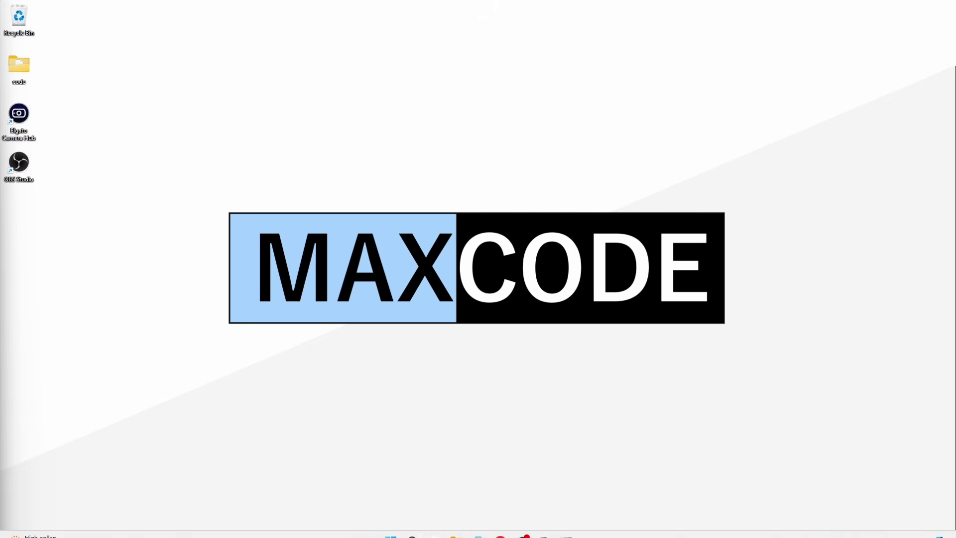
- Open Command Prompt by searching Windows for "cmd" and start the interpreter with the python command
{"action": "left_click", "coordinate": [412, 526]}
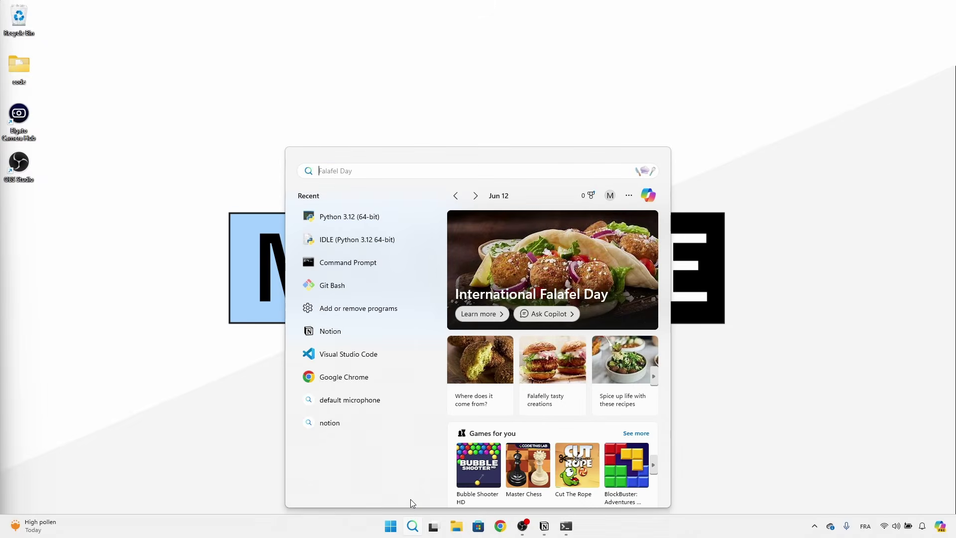
{"action": "type", "text": "cmd"}
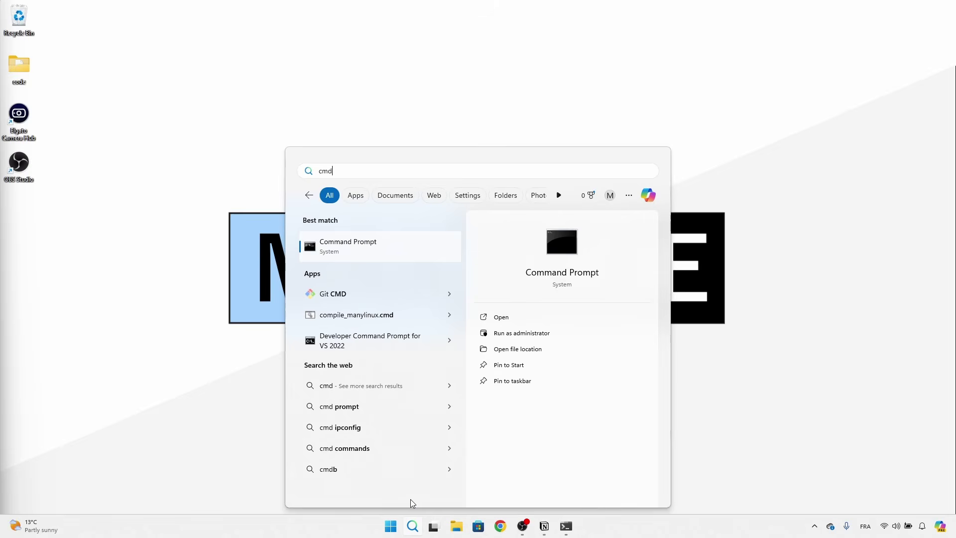
{"action": "left_click", "coordinate": [372, 246]}
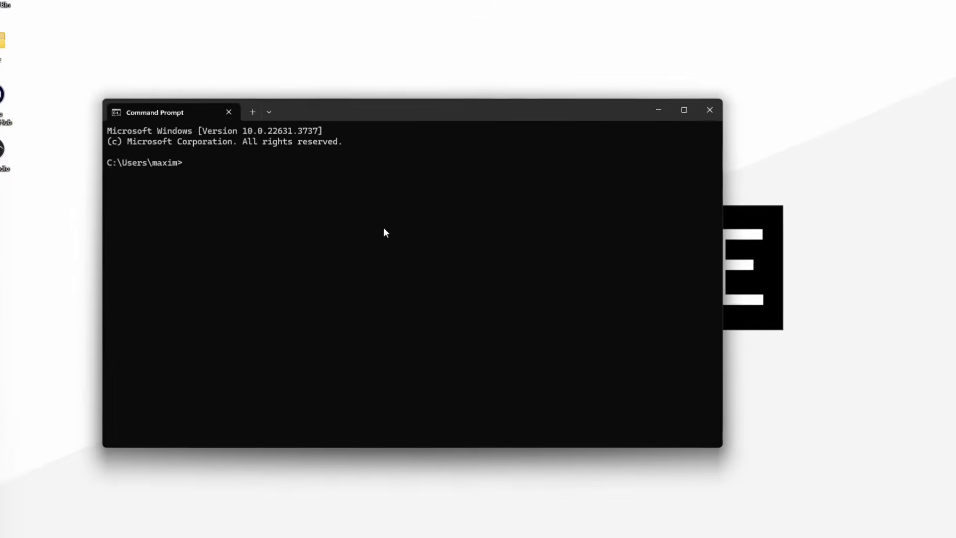
{"action": "type", "text": "python"}
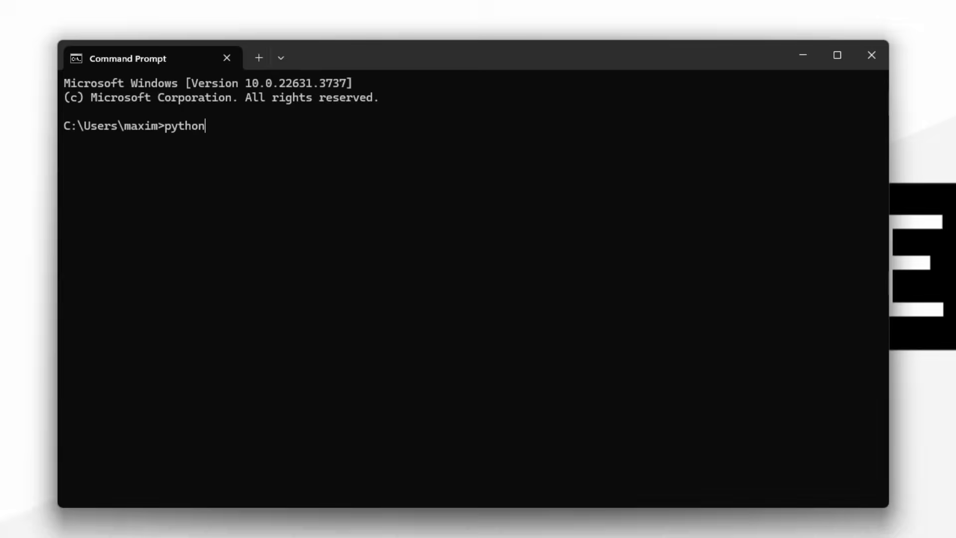
{"action": "key", "text": "Return"}
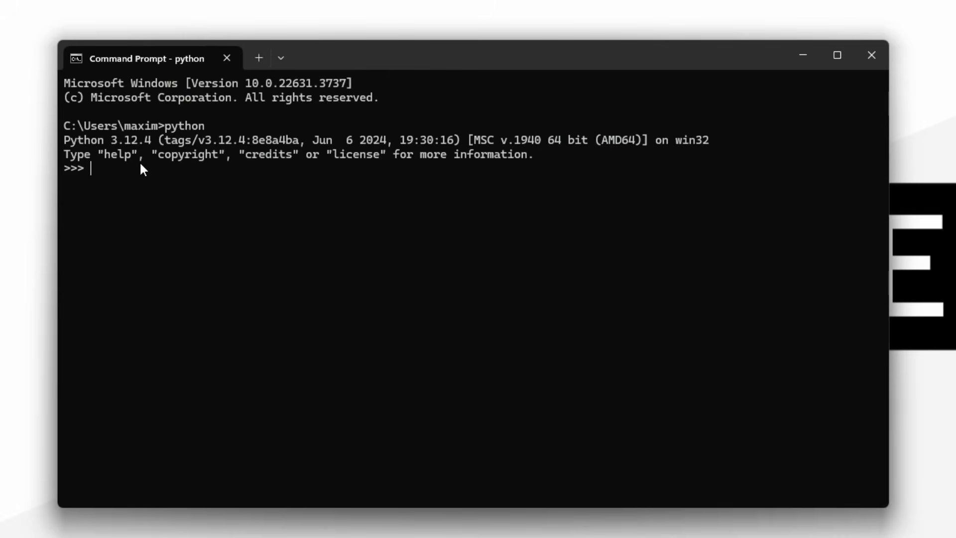
- Leave the Python interpreter with exit() and check the pip version with pip -V
{"action": "type", "text": "exit()"}
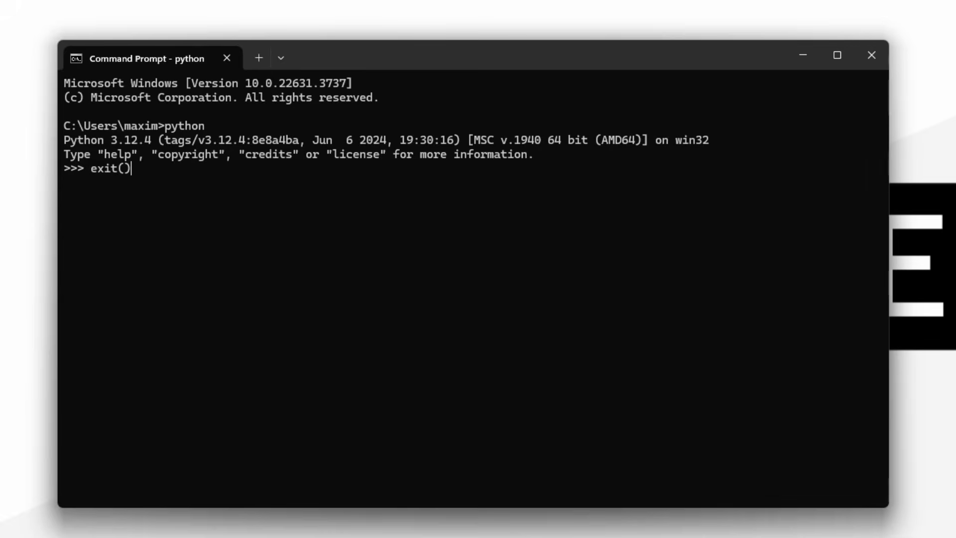
{"action": "key", "text": "Return"}
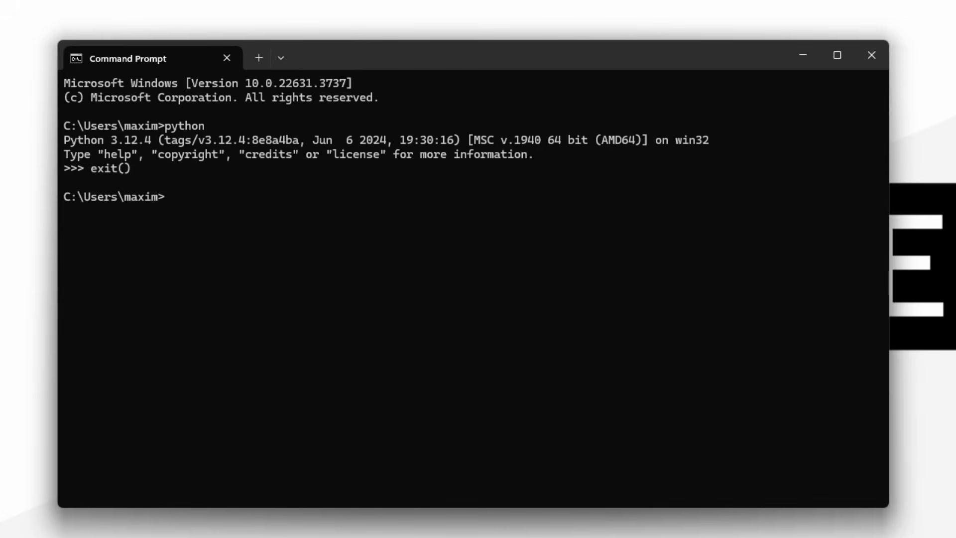
{"action": "type", "text": "pip -V"}
{"action": "key", "text": "Return"}
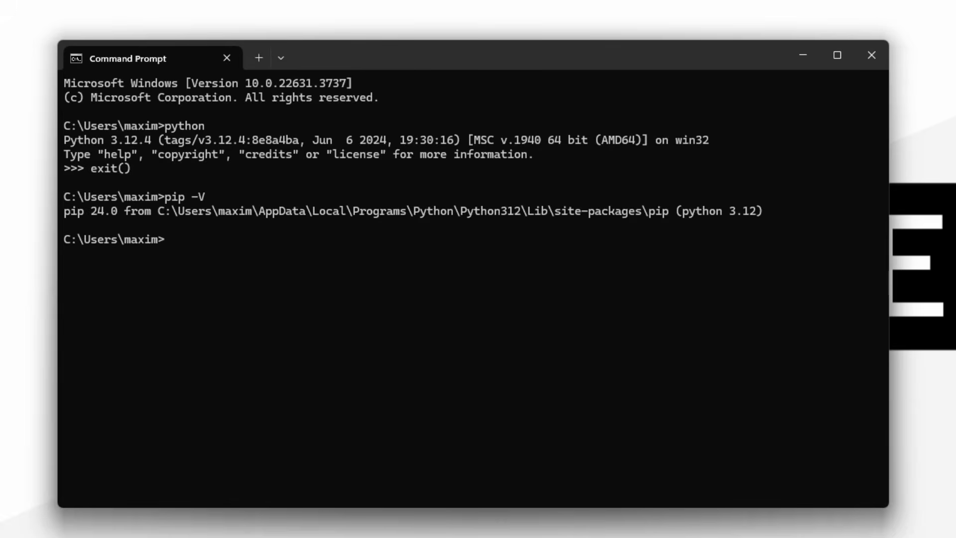